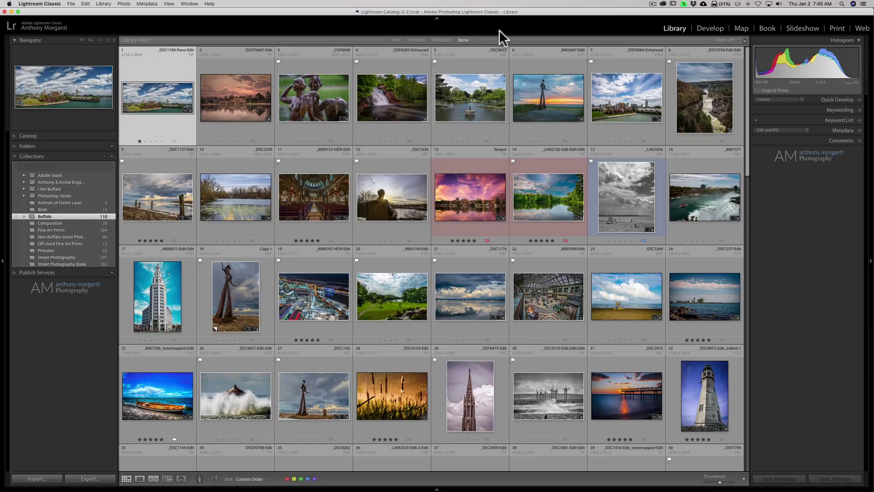
Step: Cycle the grid cell styles with J and land back on expanded cells
key("j")
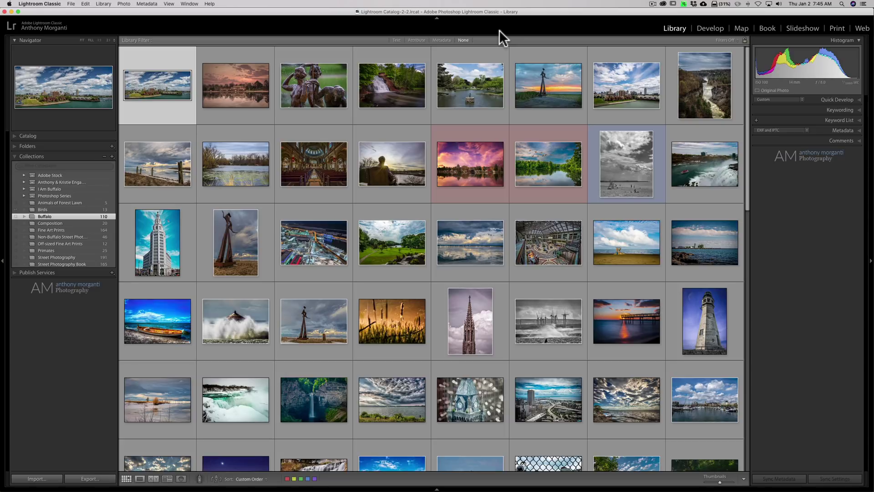
key("j")
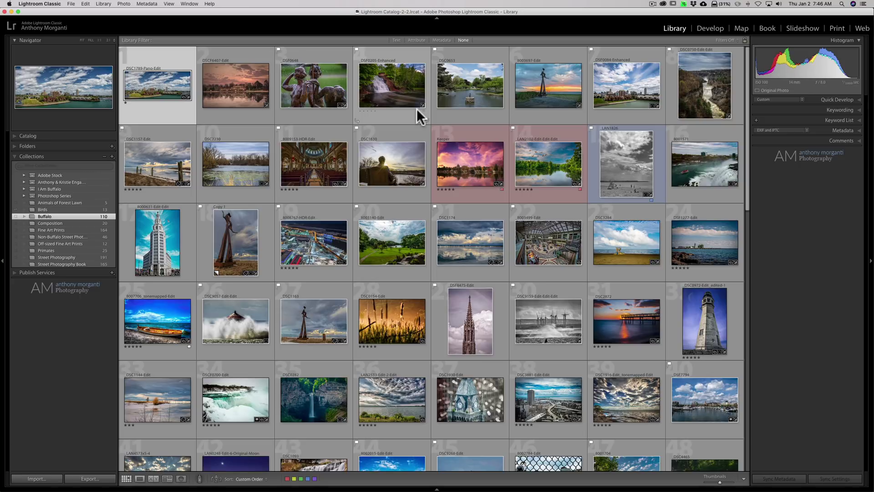
key("j")
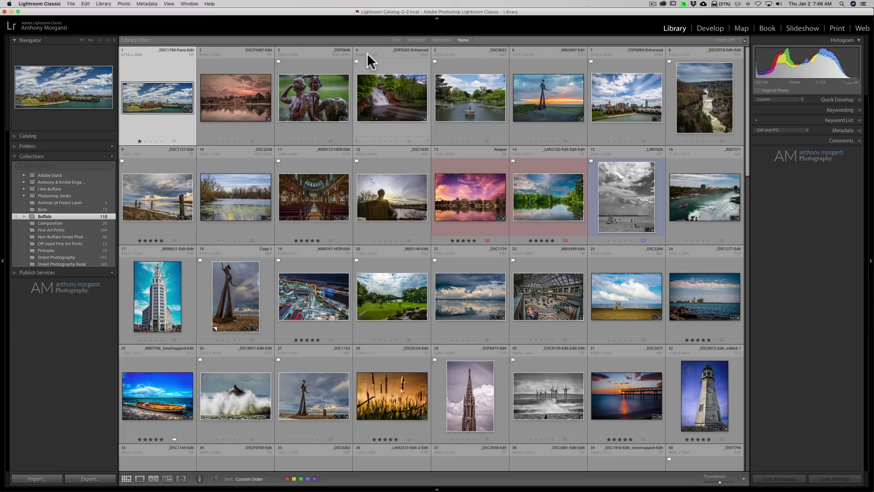
Step: Show exposure and ISO in the cell header label, then restore cropped dimensions
left_click(367, 53)
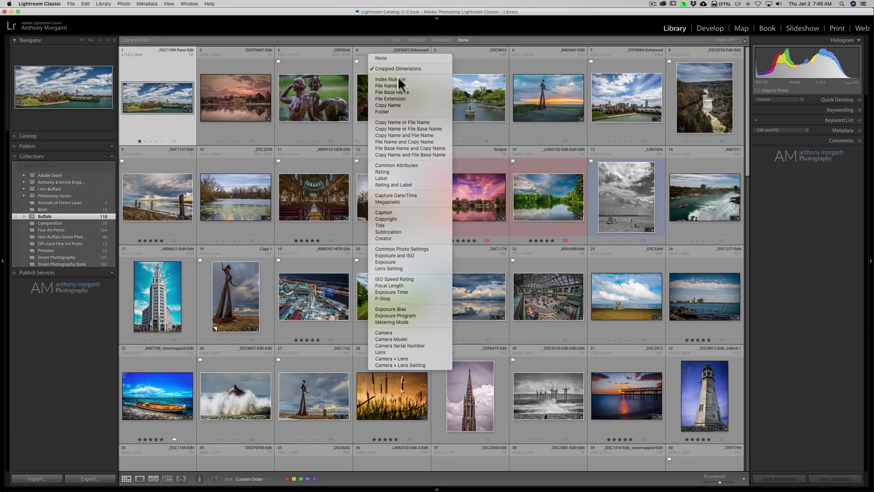
left_click(400, 255)
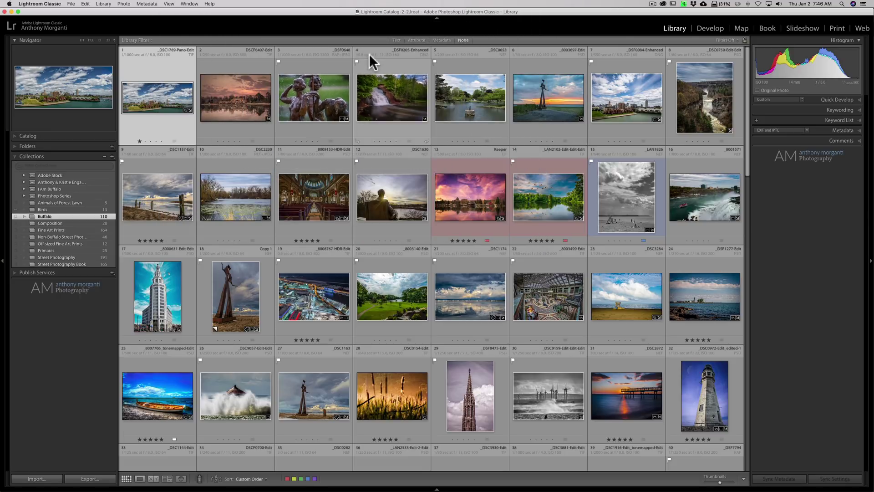
left_click(370, 54)
left_click(377, 69)
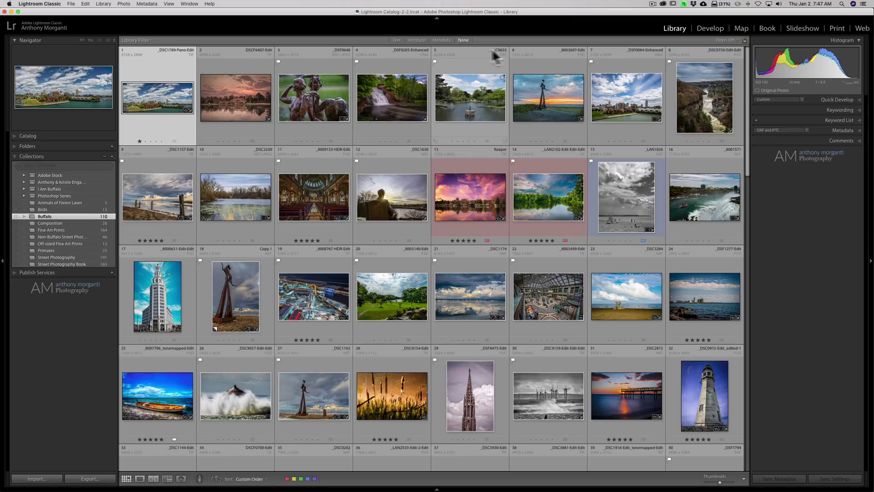
Step: Check the file name and file extension label choices without changing them
left_click(403, 48)
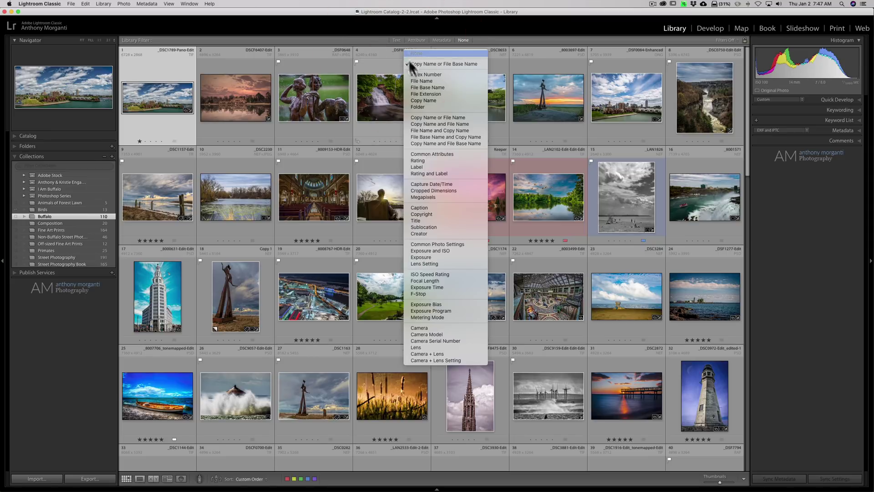
left_click(390, 67)
left_click(423, 55)
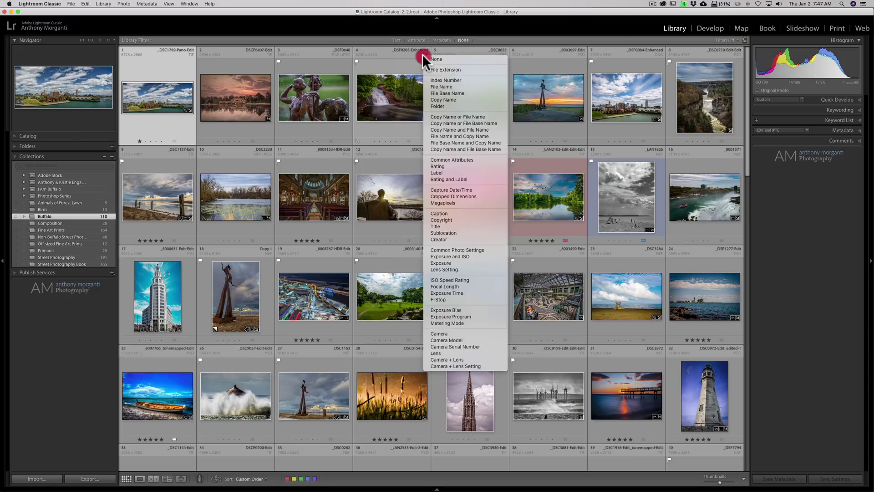
left_click(406, 54)
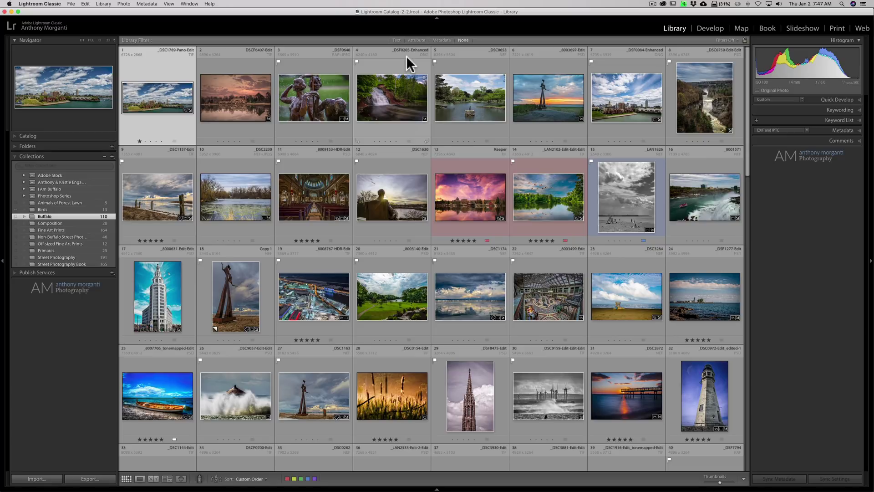
Step: Switch the grid to Compact Cells from the View menu, then return to Expanded Cells with J
left_click(169, 5)
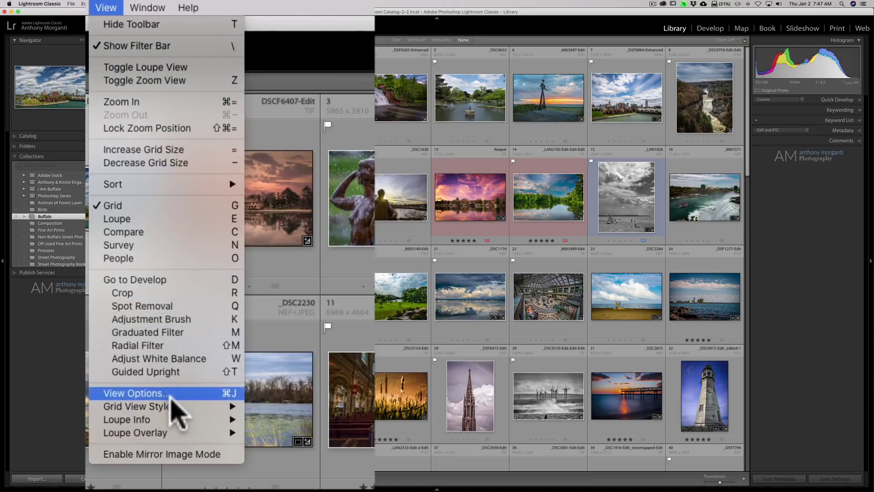
mouse_move(174, 405)
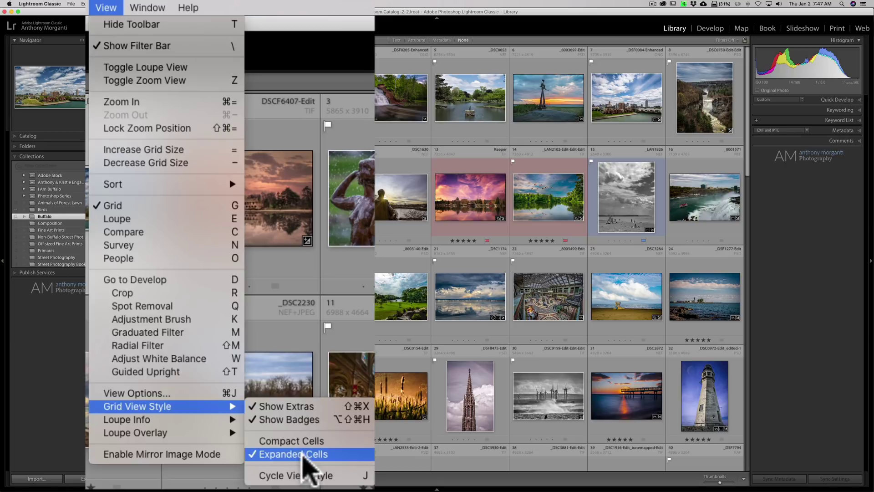
left_click(296, 441)
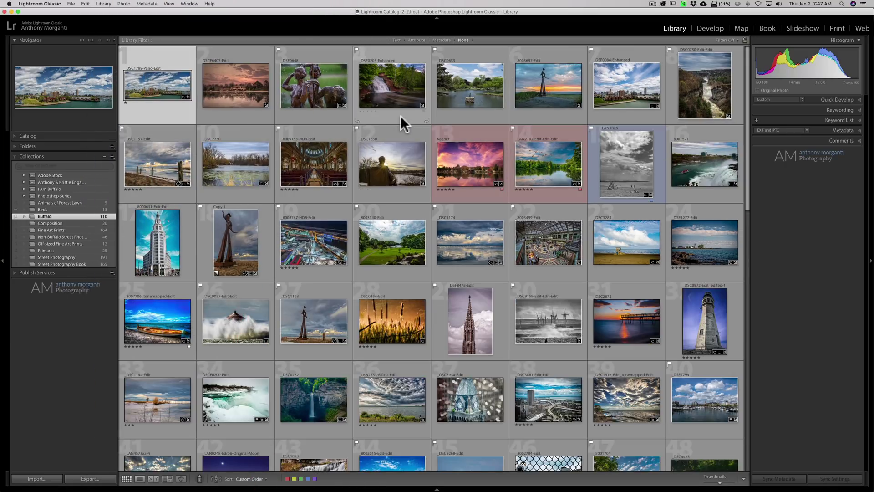
key("j")
key("j")
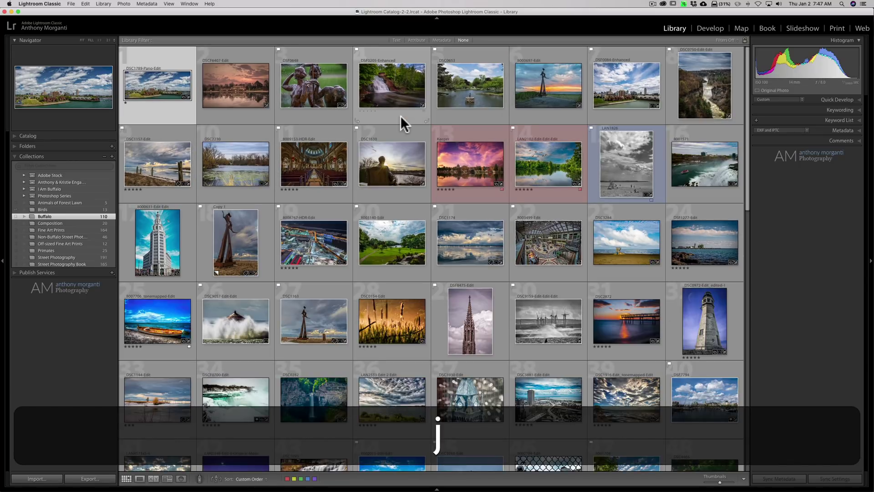
key("j")
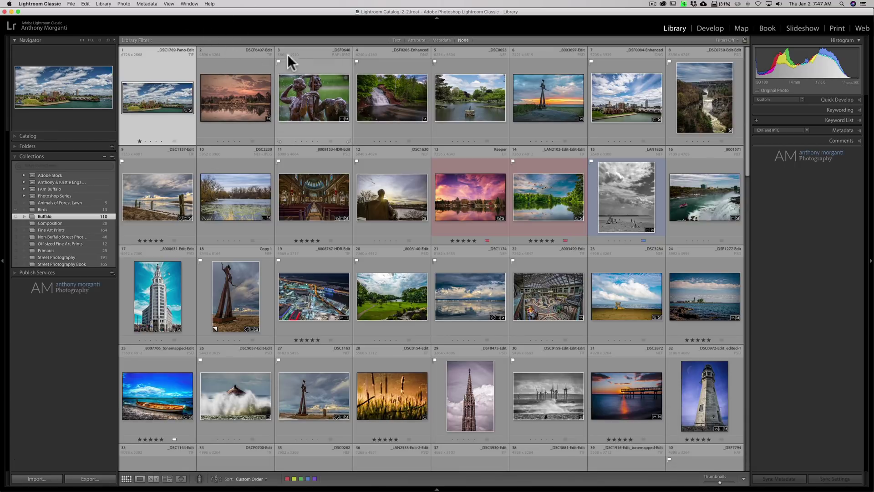
left_click(169, 4)
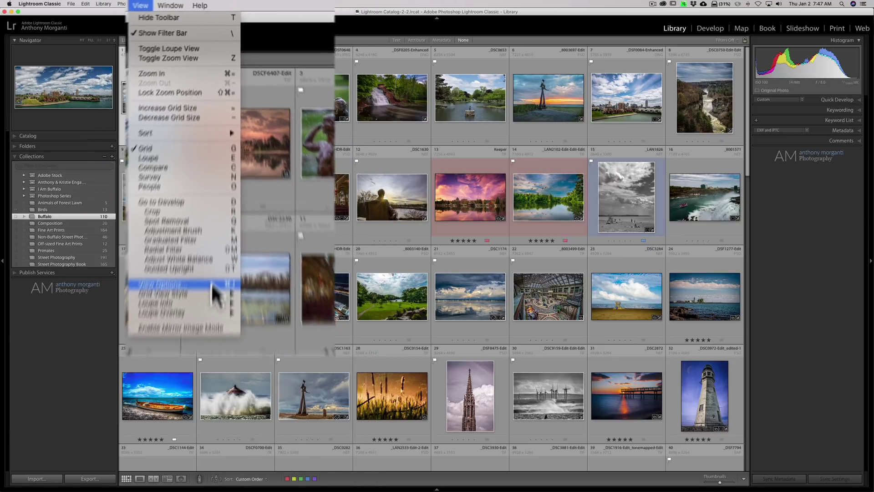
Step: In Library View Options, turn grid extras off and back on
left_click(217, 193)
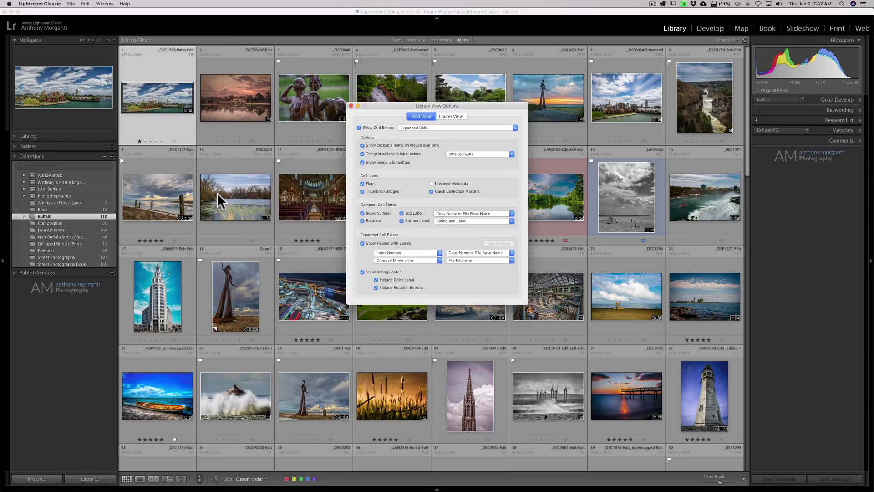
left_click_drag(482, 104, 302, 83)
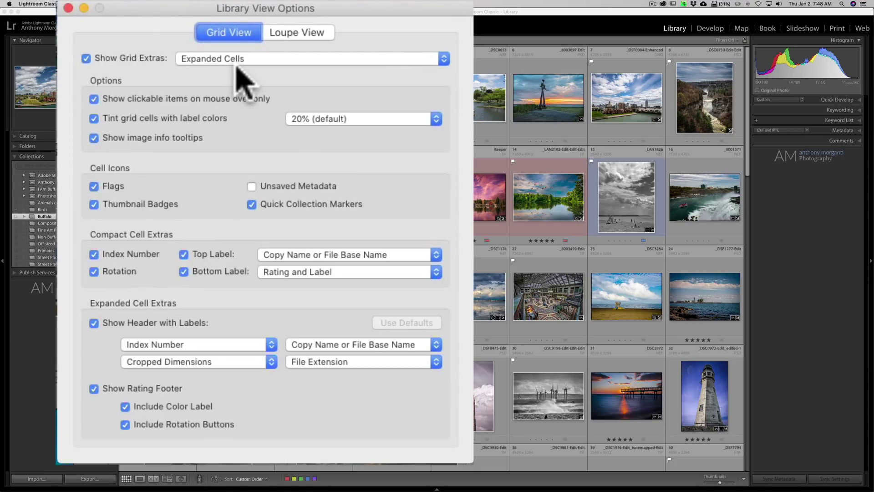
left_click(89, 59)
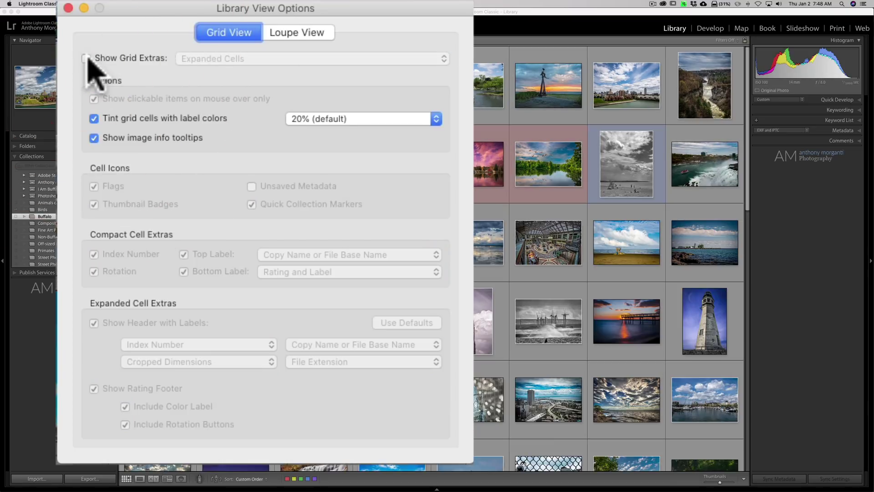
left_click(87, 58)
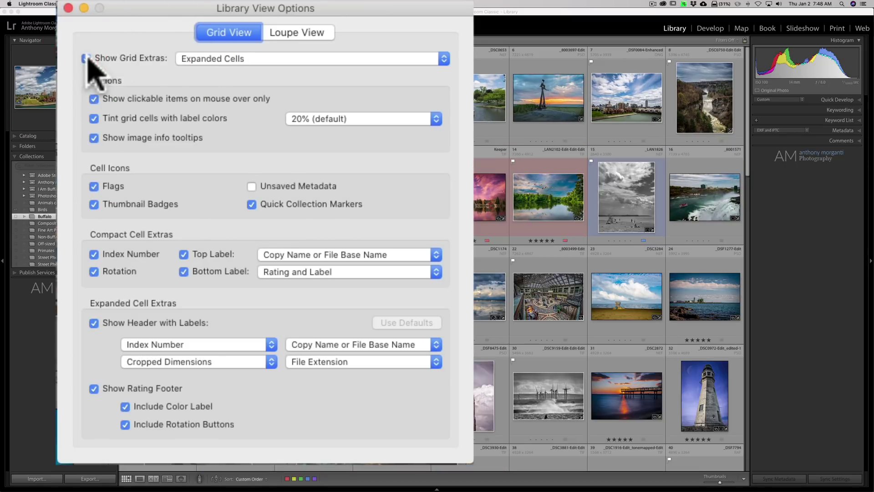
Step: Try Compact Cells, go back to Expanded Cells, and close the options dialog
left_click(201, 62)
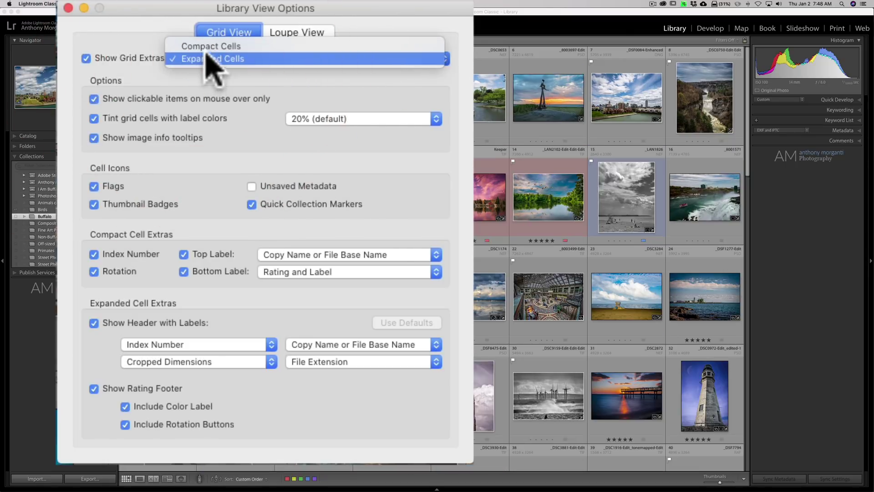
left_click(207, 50)
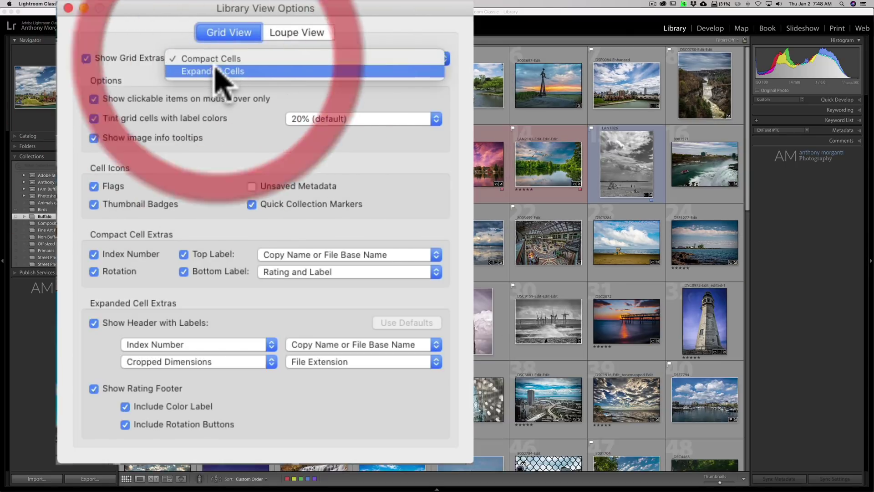
left_click(218, 73)
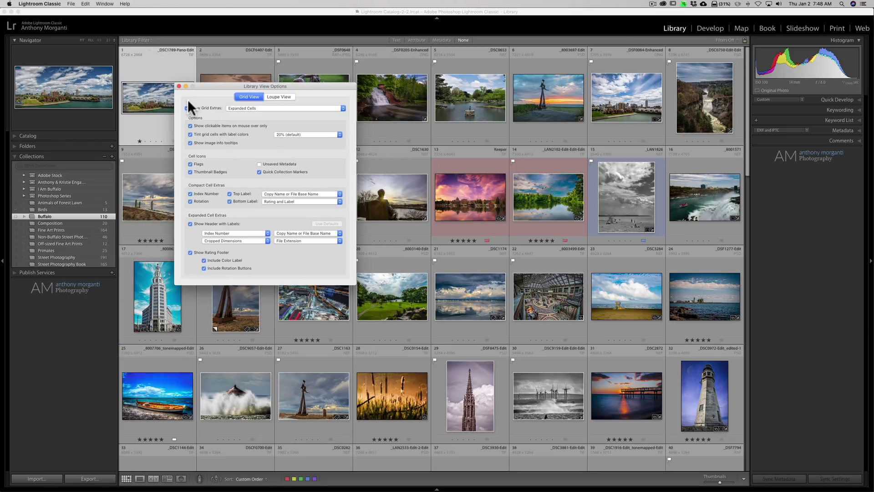
left_click(179, 86)
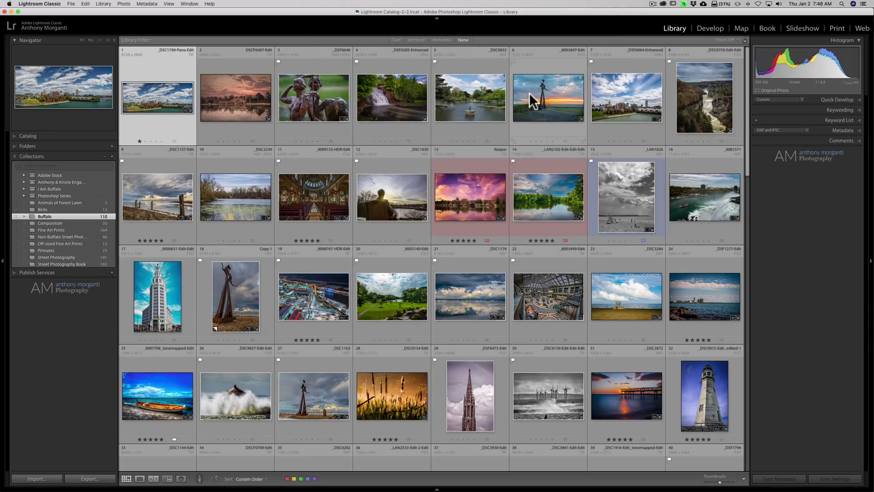
Step: Set the label-colour grid tint to 50%, then 10%, then back to 20%
key("super+j")
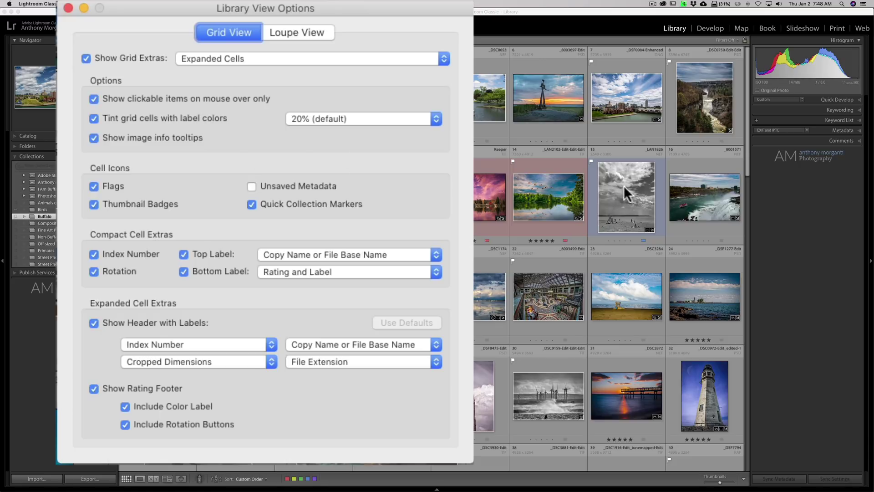
left_click(438, 120)
left_click(316, 156)
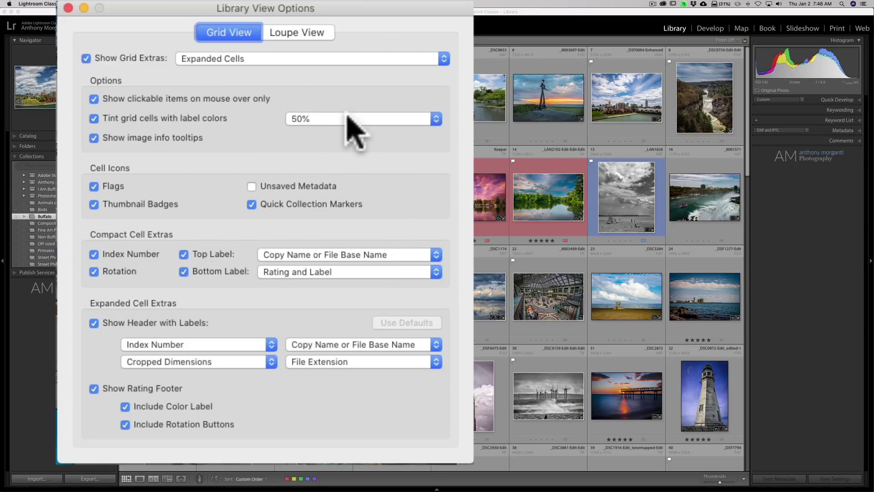
left_click(347, 116)
left_click(333, 69)
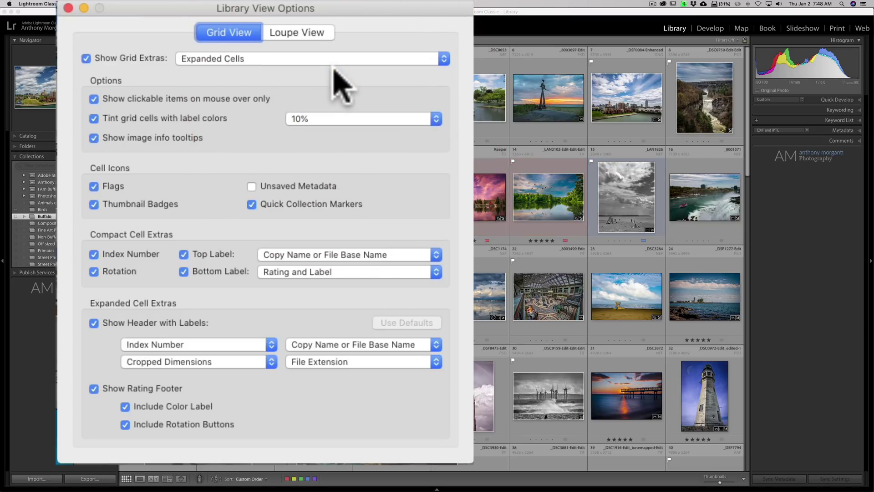
left_click(342, 119)
left_click(337, 129)
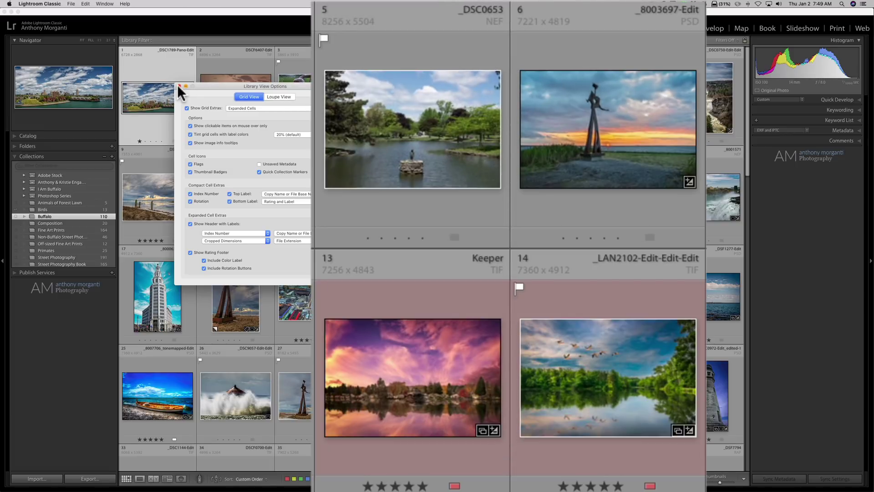
Step: Close the view options to check the grid, then reopen them with Cmd+J
left_click(179, 86)
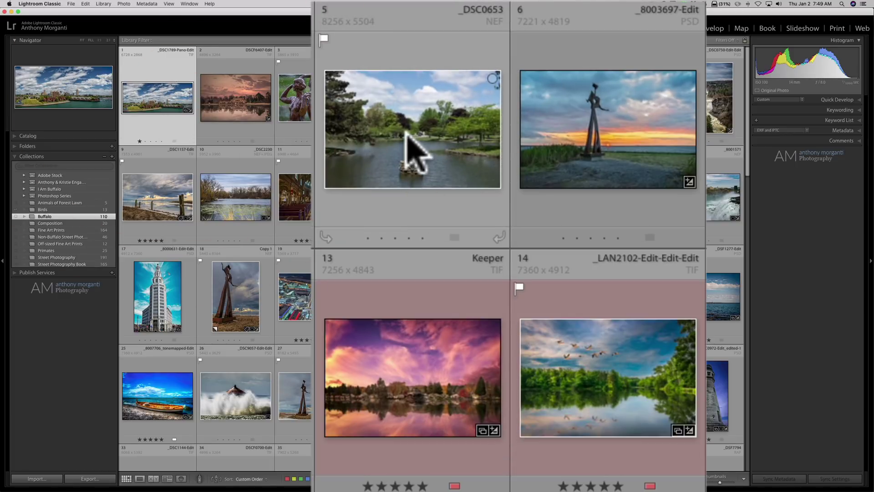
mouse_move(406, 132)
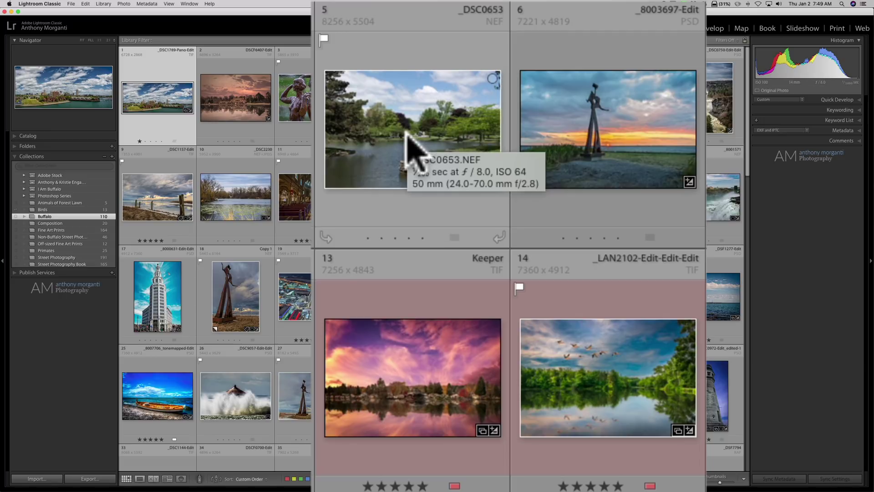
key("super+j")
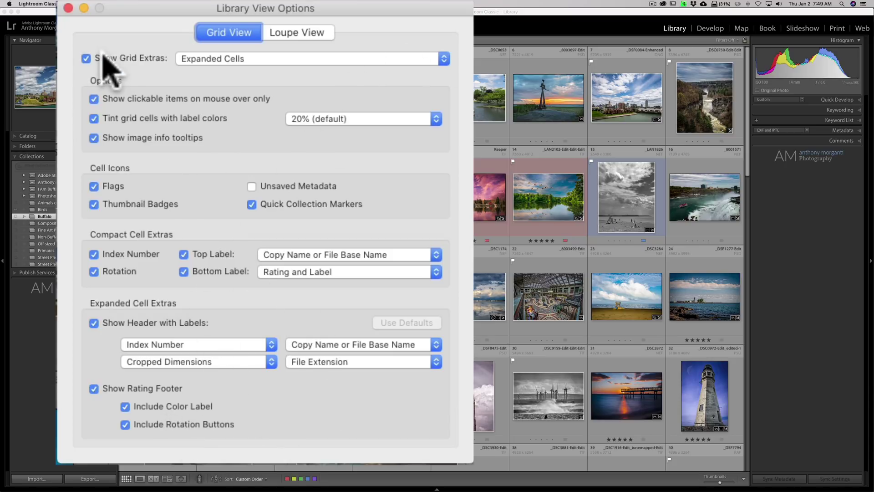
Step: Switch the view options to the Loupe View tab, then close the dialog
left_click(297, 35)
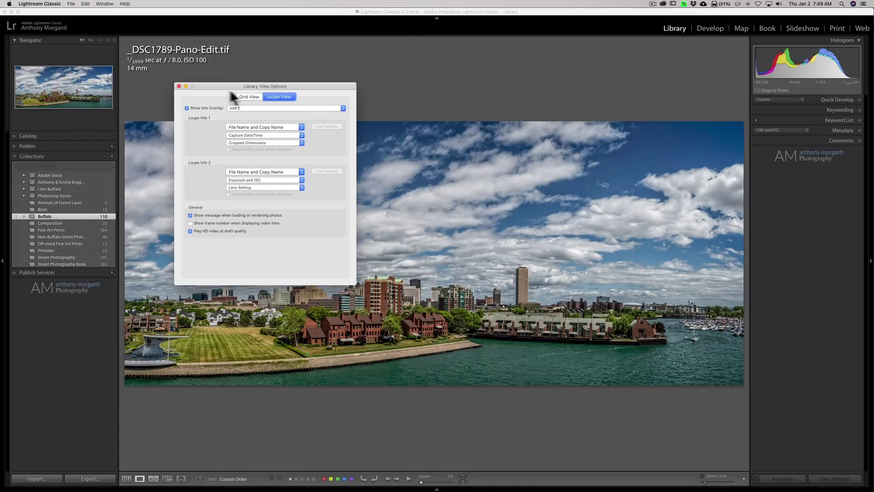
left_click_drag(218, 88, 554, 80)
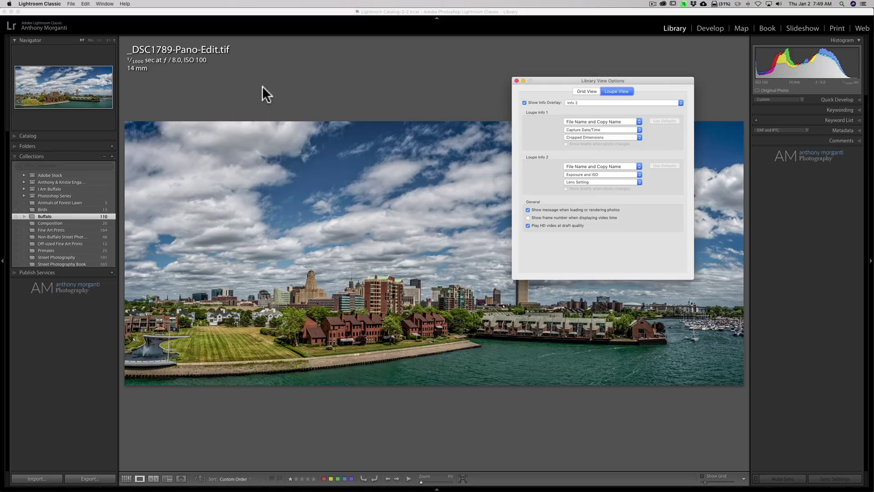
left_click(517, 80)
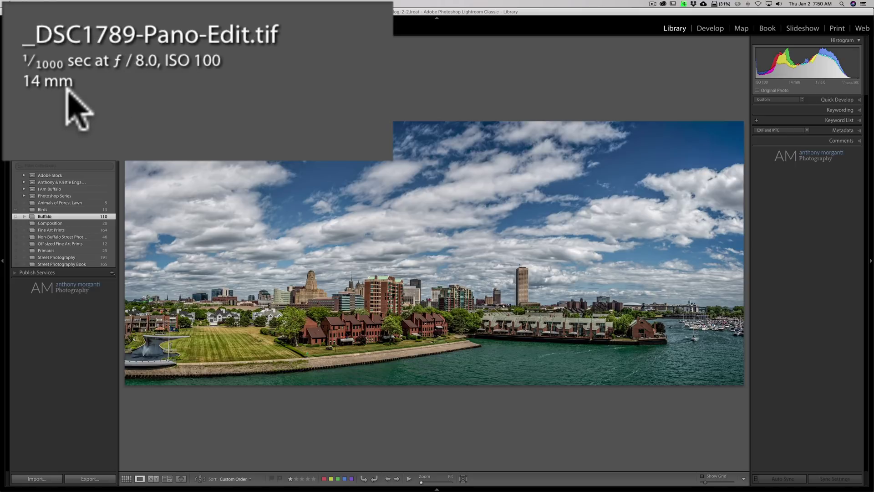
Step: Cycle the panorama's overlay through off, Info 1 and Info 2, then reopen view options
key("i")
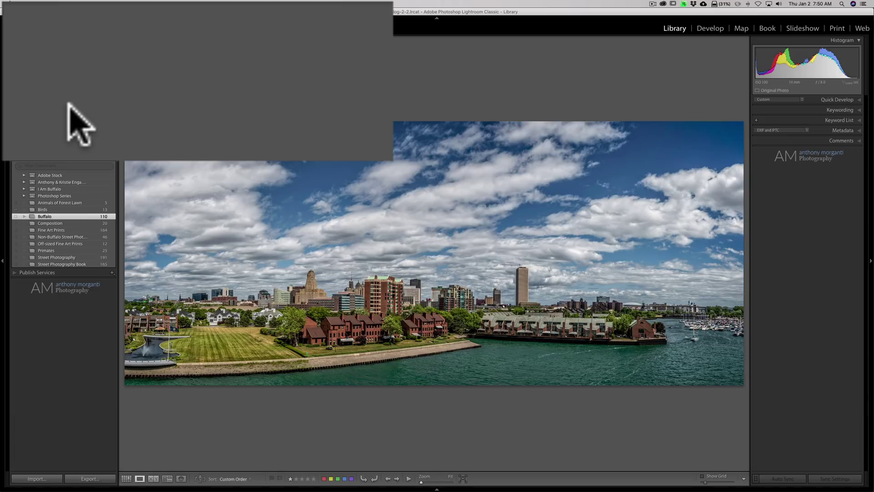
key("i")
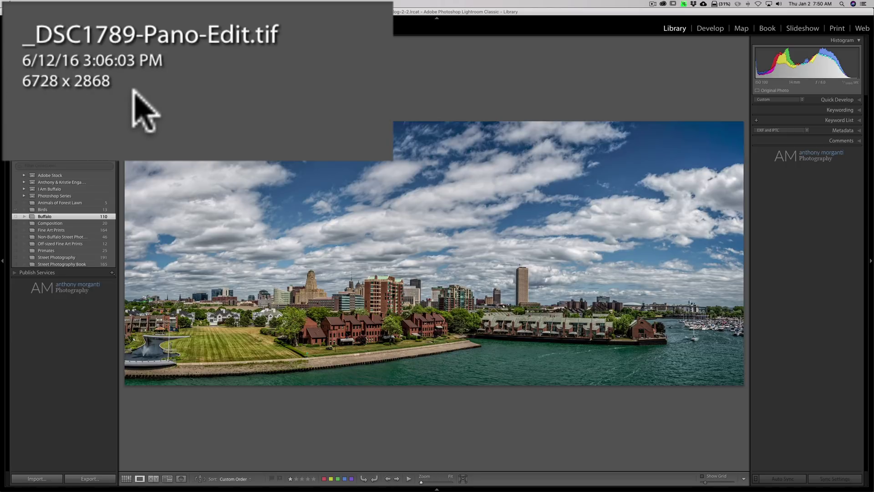
key("i")
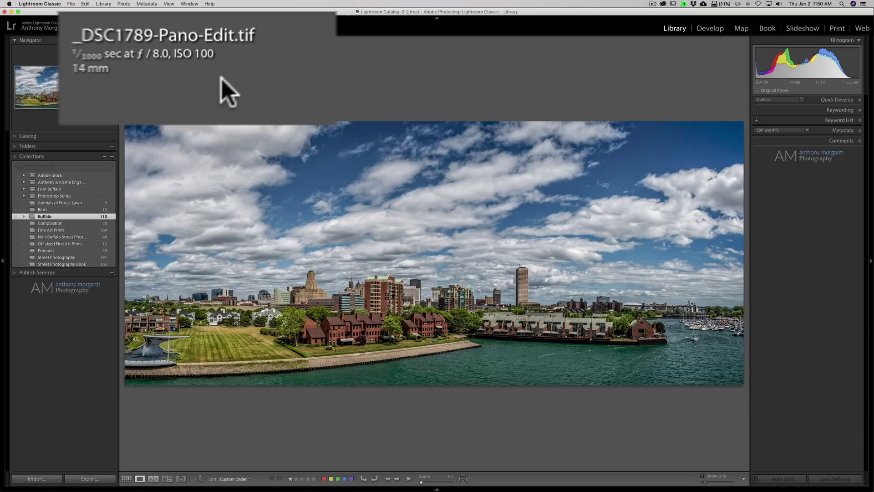
key("super+j")
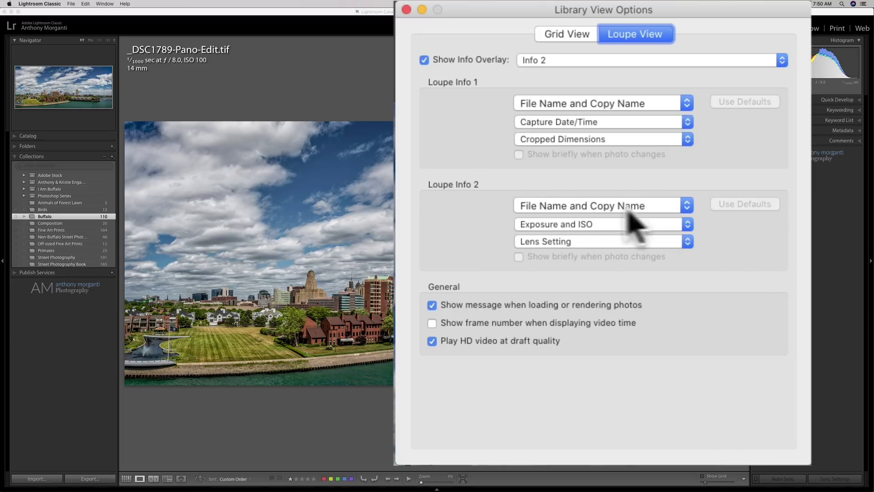
Step: Show File Extension on Info 2's first line, restore File Name and Copy Name, then return to the grid
left_click(688, 206)
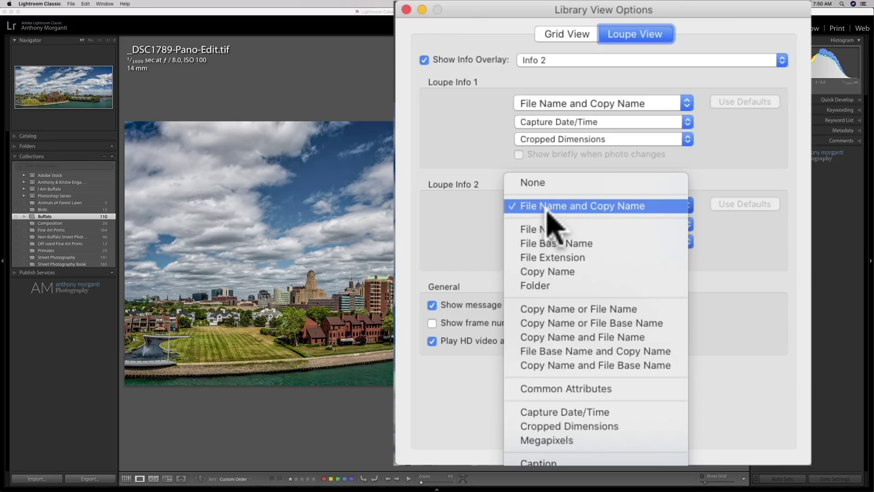
left_click(551, 256)
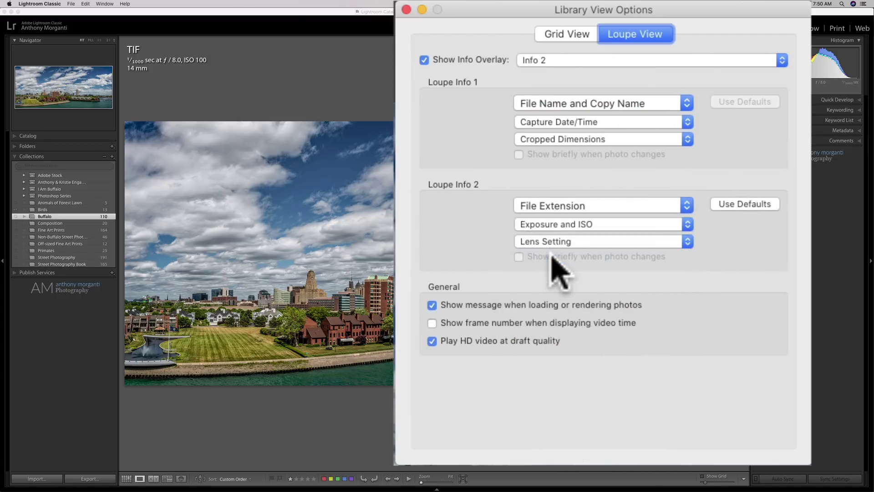
left_click(583, 207)
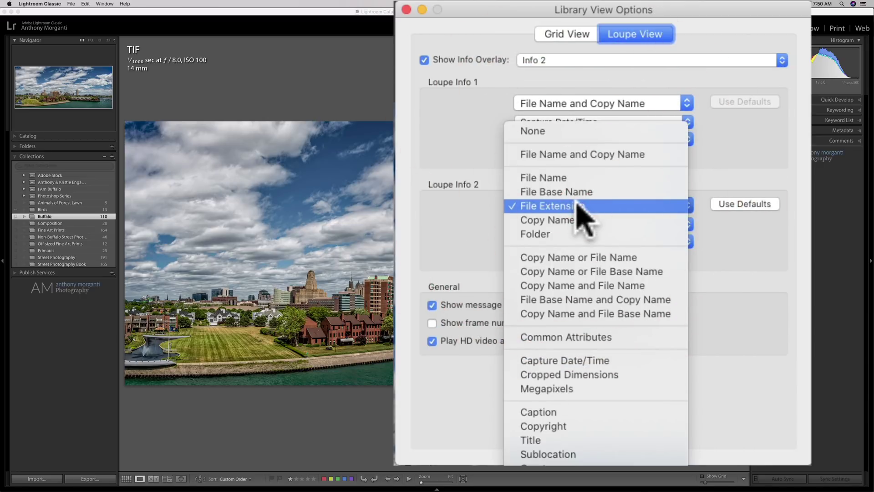
left_click(590, 157)
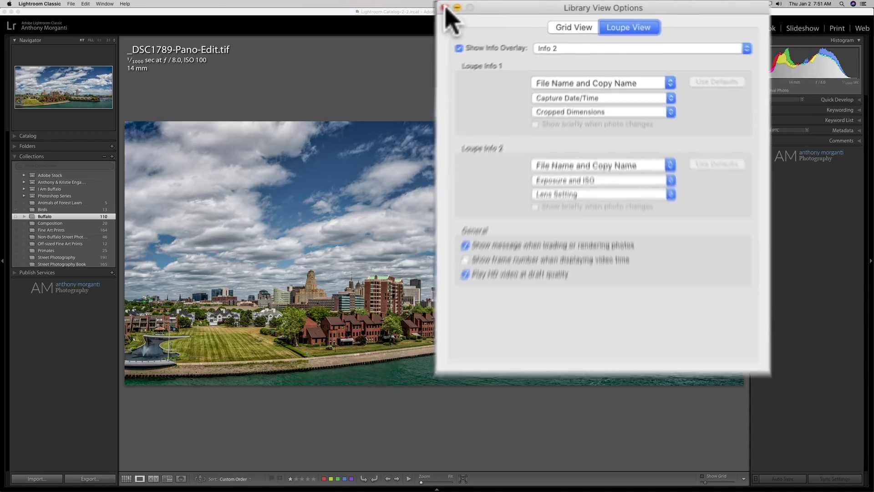
left_click(515, 81)
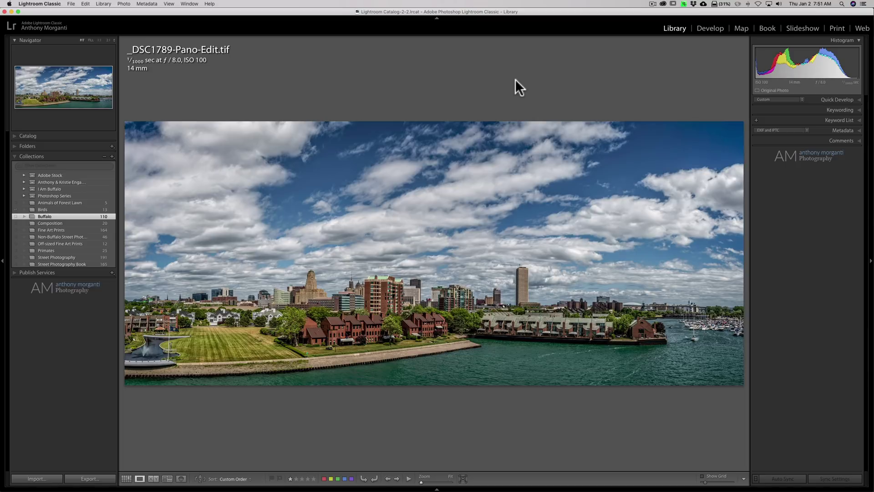
key("g")
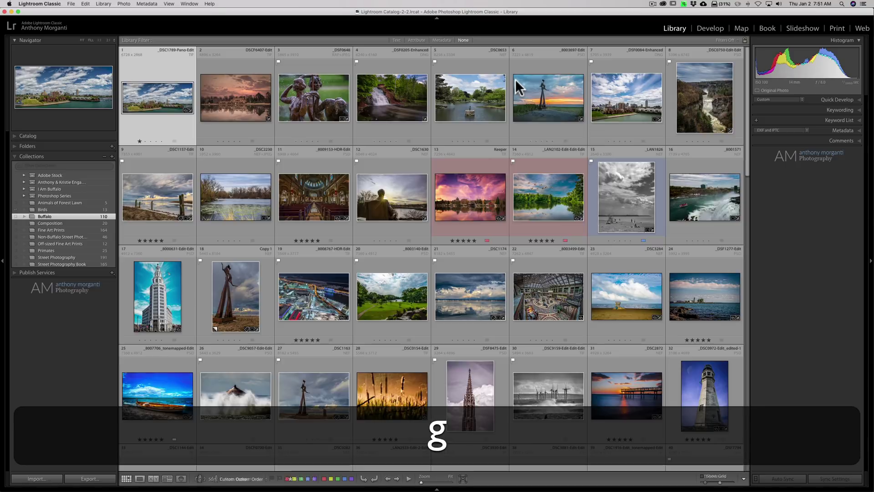